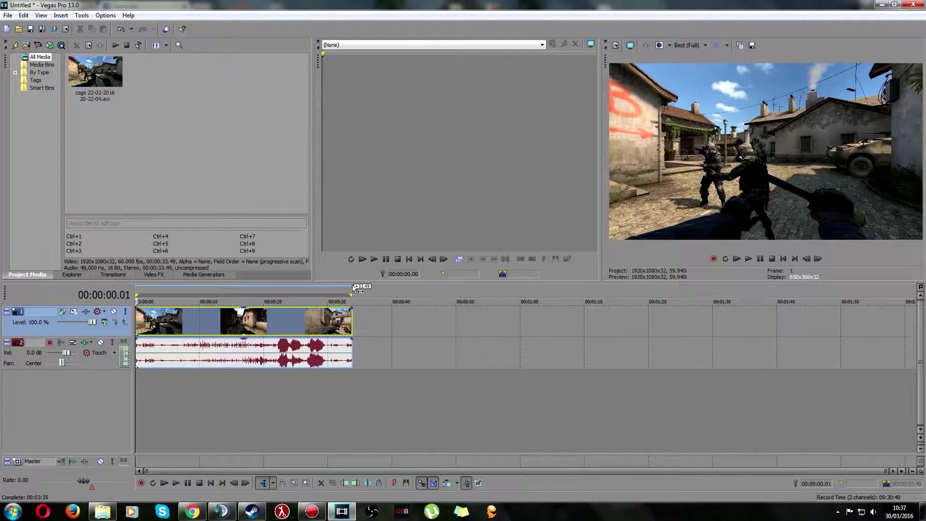
# Open the project's video properties and review the available frame rates.
pyautogui.click(66, 29)
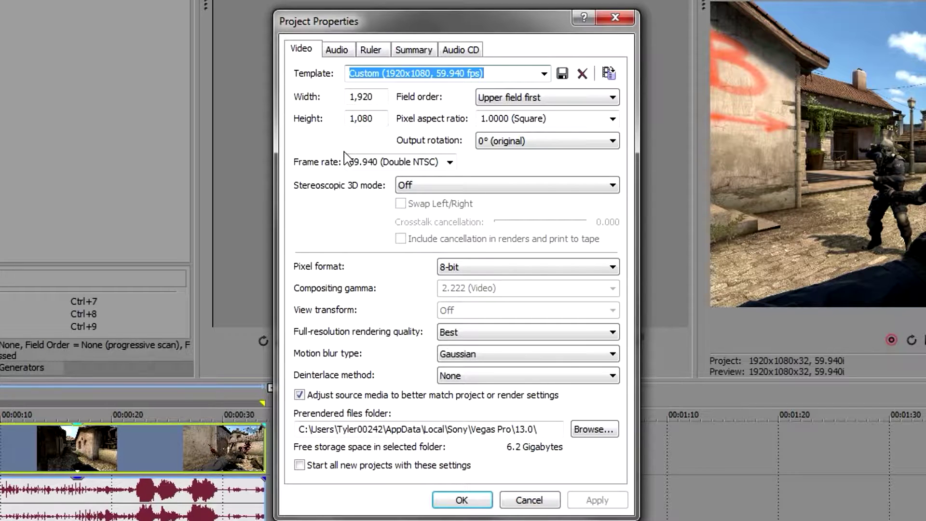
pyautogui.click(450, 163)
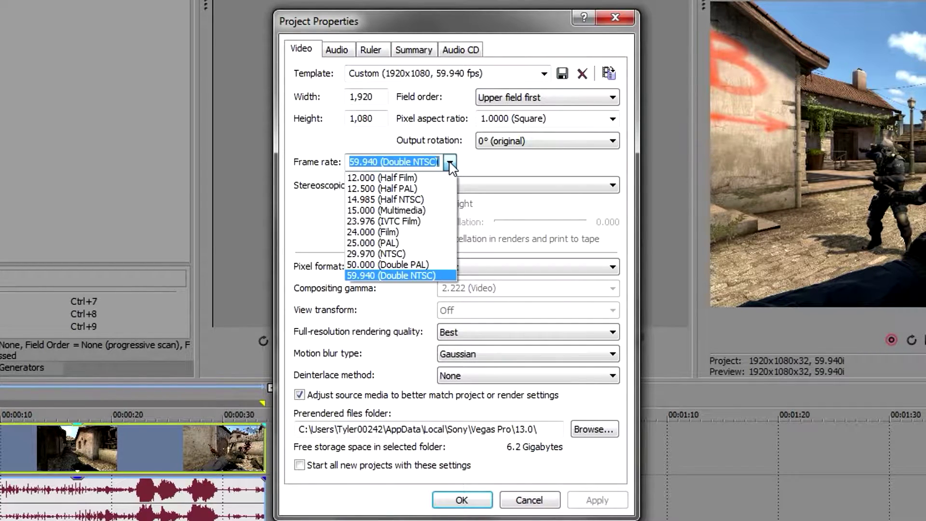
pyautogui.click(449, 163)
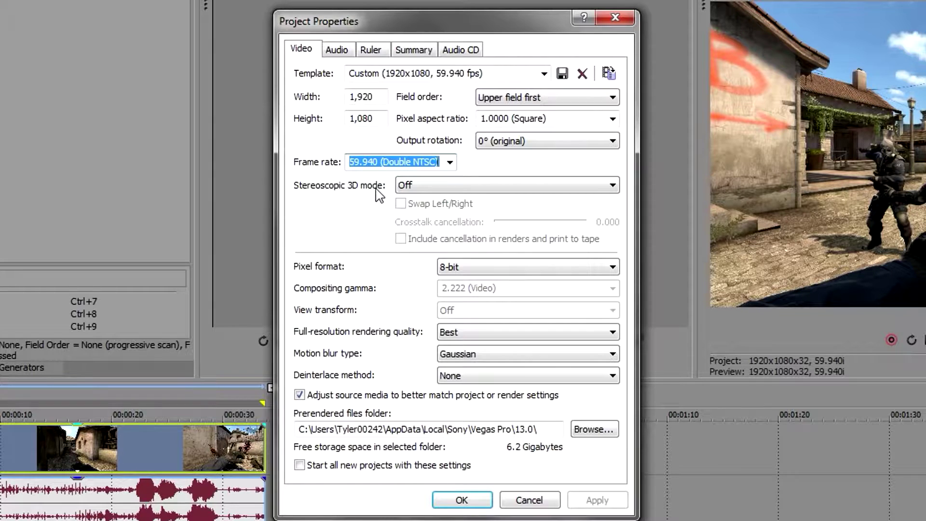
pyautogui.click(451, 164)
pyautogui.click(452, 167)
# Review the full-resolution rendering quality and motion blur type options in the project properties.
pyautogui.click(461, 336)
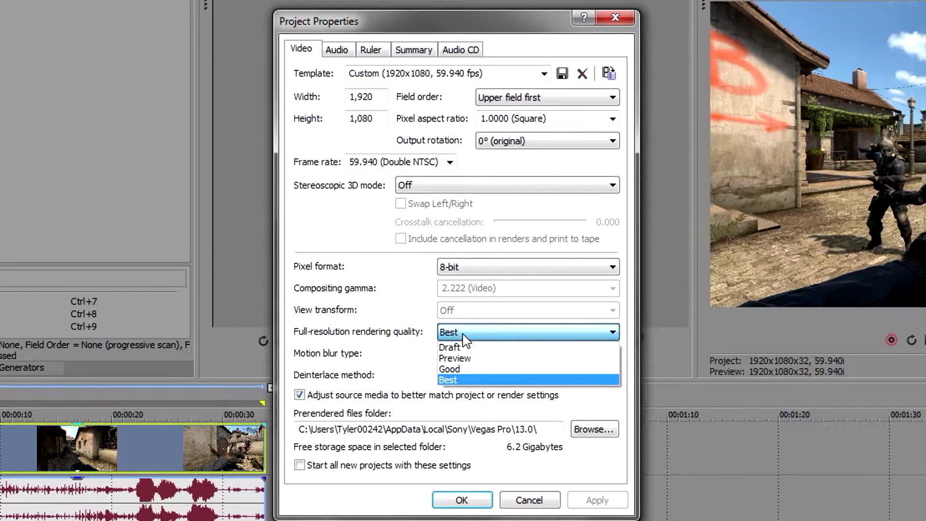
pyautogui.click(464, 334)
pyautogui.click(445, 348)
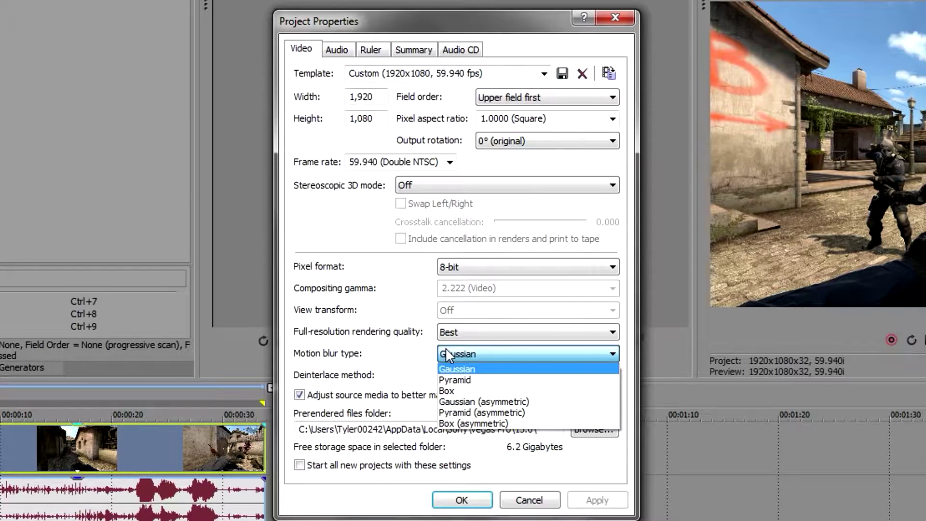
pyautogui.click(449, 349)
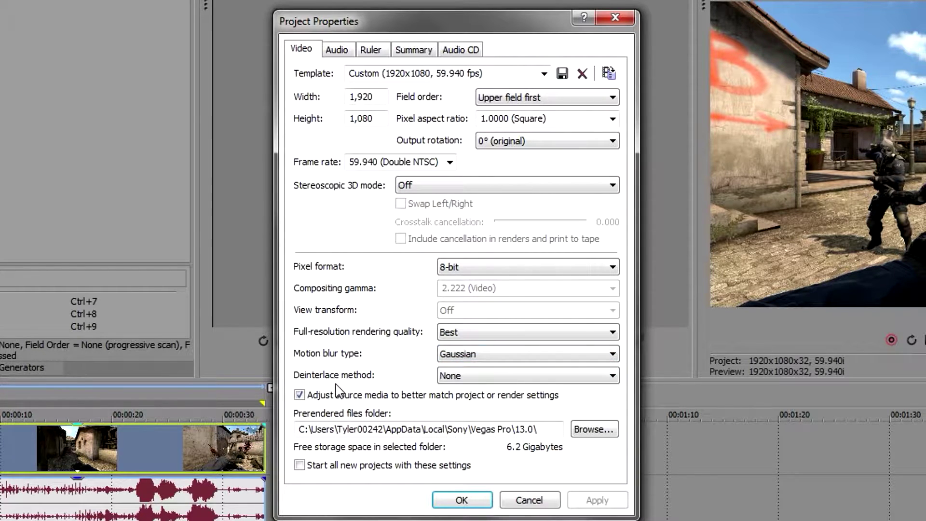
# Review the deinterlace methods, keep None, and accept the project properties.
pyautogui.click(457, 375)
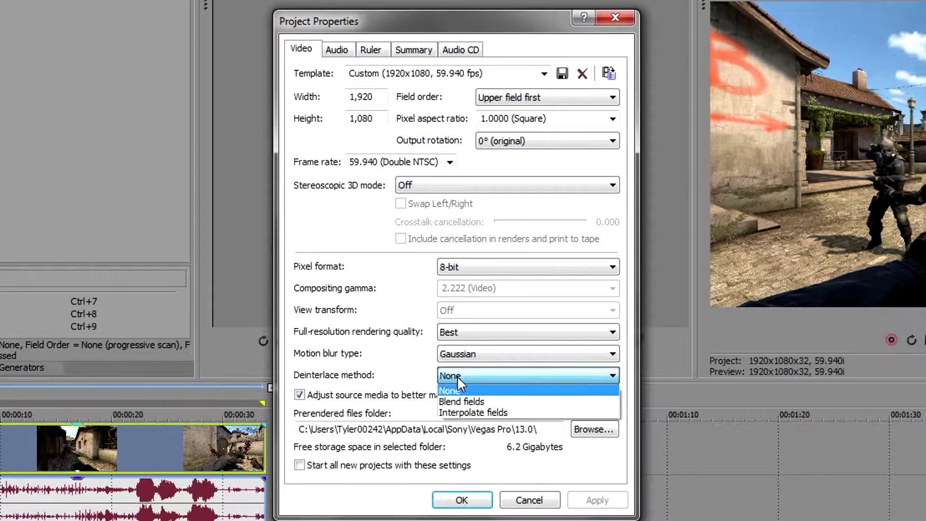
pyautogui.click(457, 375)
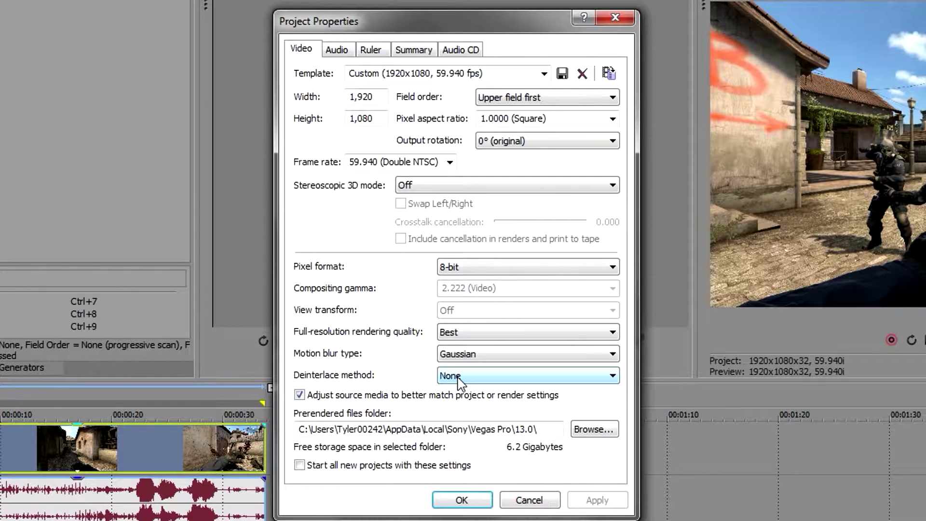
pyautogui.click(458, 376)
pyautogui.click(457, 376)
pyautogui.click(458, 375)
pyautogui.click(459, 375)
pyautogui.click(472, 379)
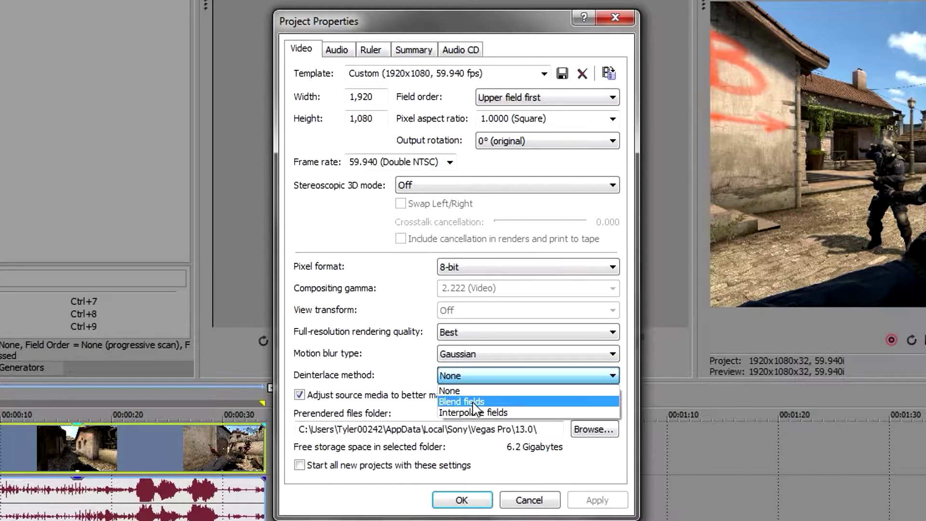
pyautogui.click(473, 375)
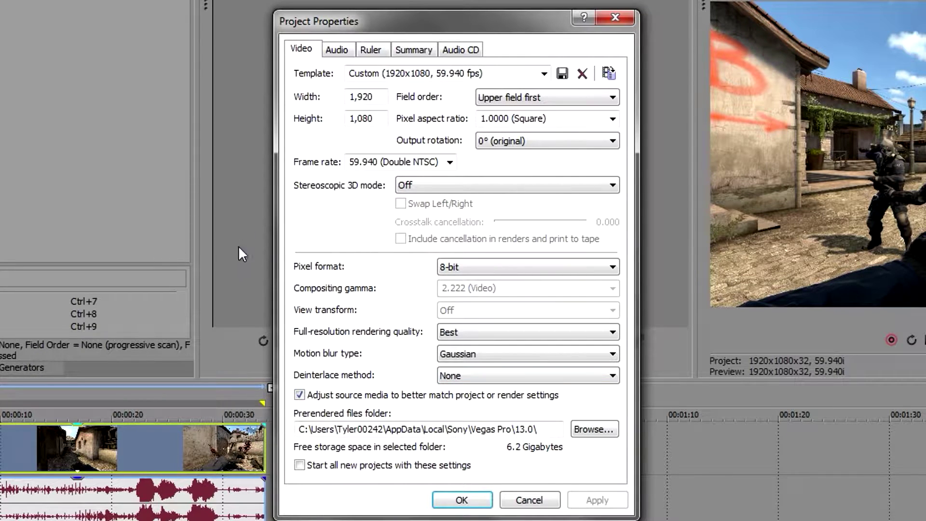
pyautogui.moveTo(358, 22); pyautogui.dragTo(345, 0)
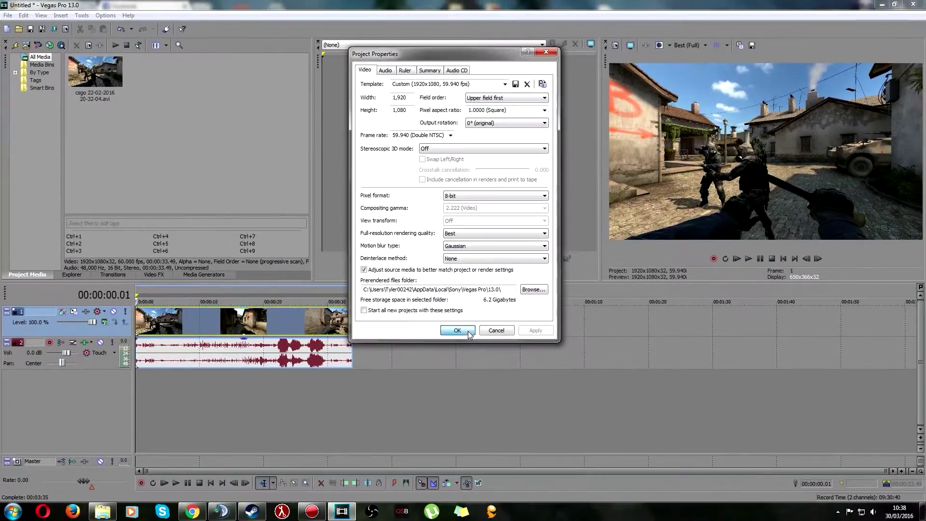
pyautogui.click(455, 362)
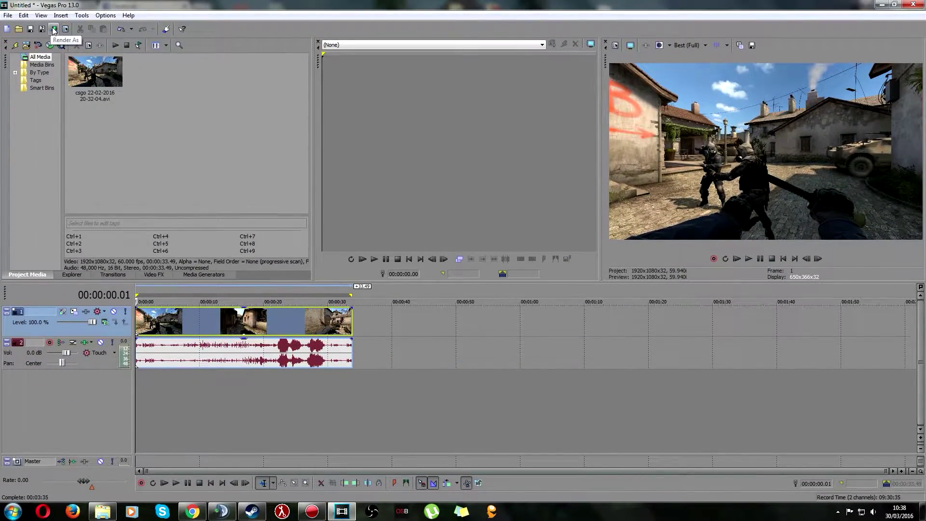
# Start rendering the project to a file and list all output templates instead of favorites only.
pyautogui.click(64, 30)
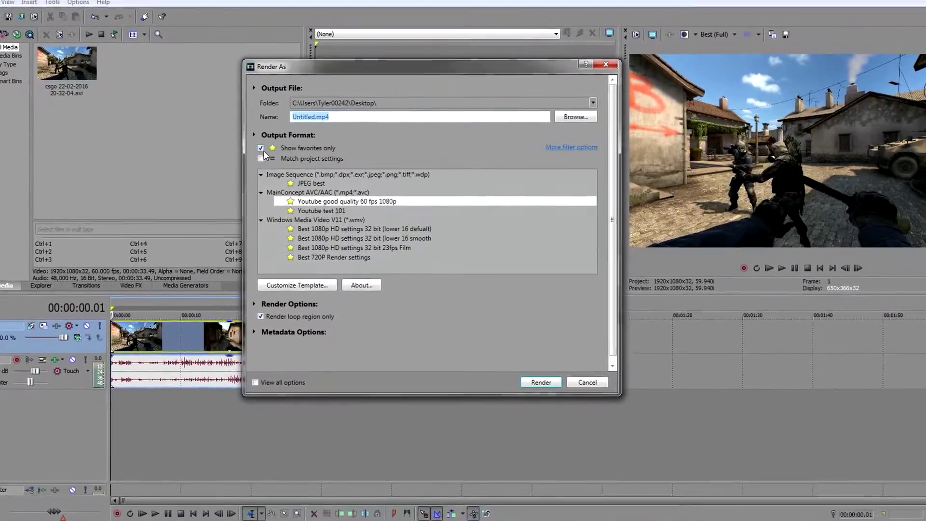
pyautogui.click(265, 148)
pyautogui.click(264, 148)
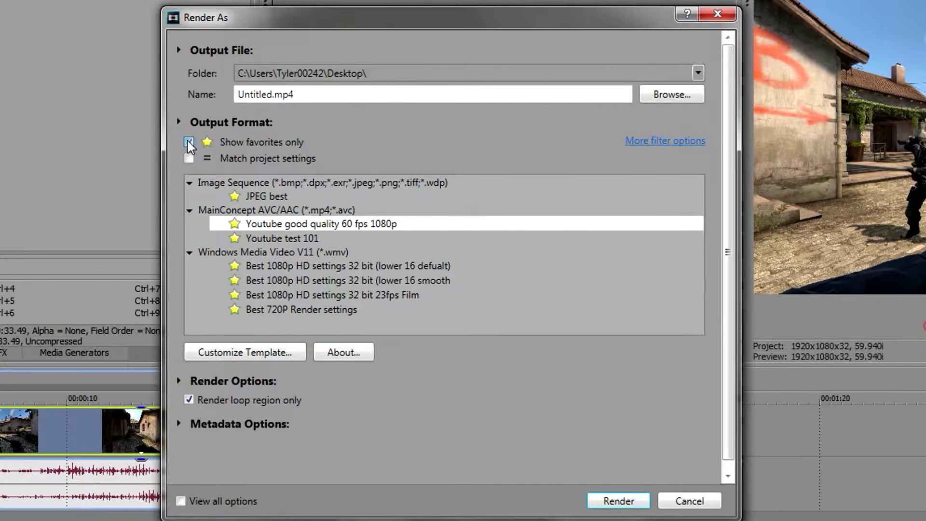
pyautogui.click(189, 143)
pyautogui.moveTo(699, 207); pyautogui.dragTo(696, 238)
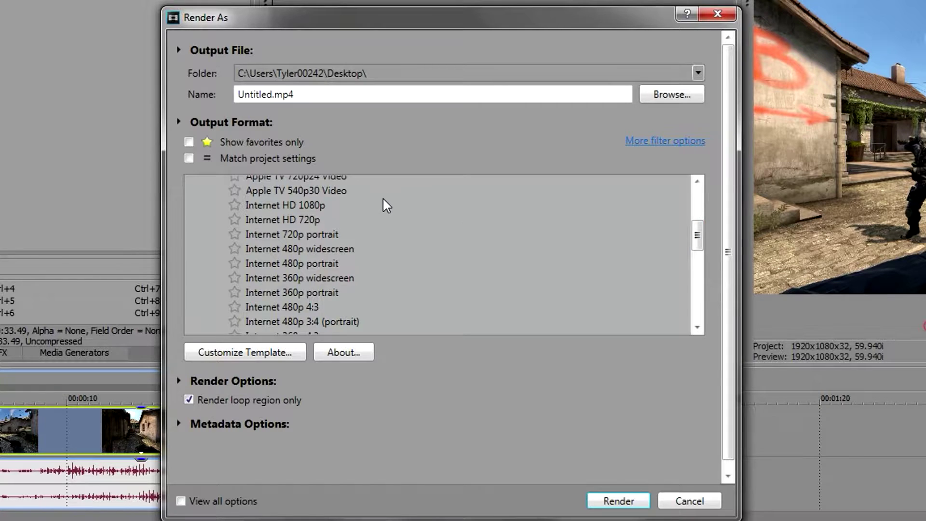
# Select the Internet HD 1080p template under MainConcept AVC/AAC and view its custom settings without changing them.
pyautogui.click(303, 208)
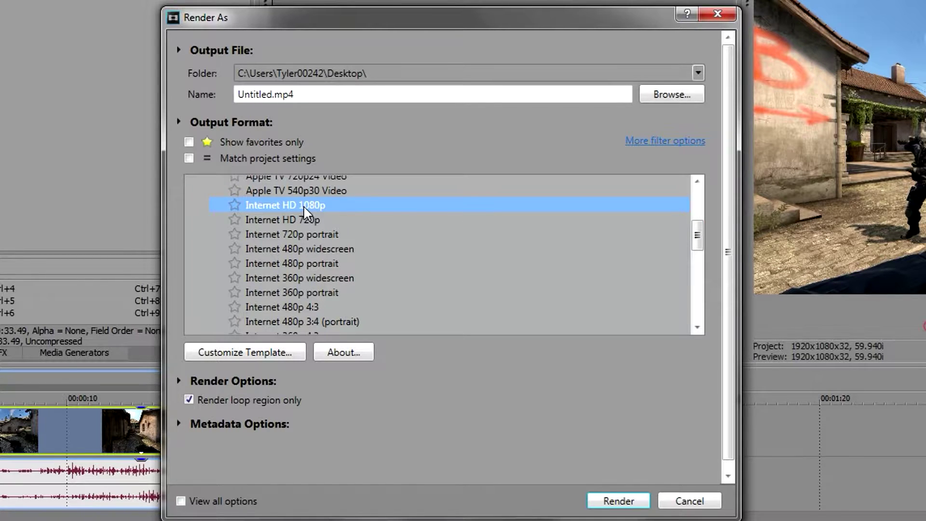
pyautogui.moveTo(701, 234); pyautogui.dragTo(698, 206)
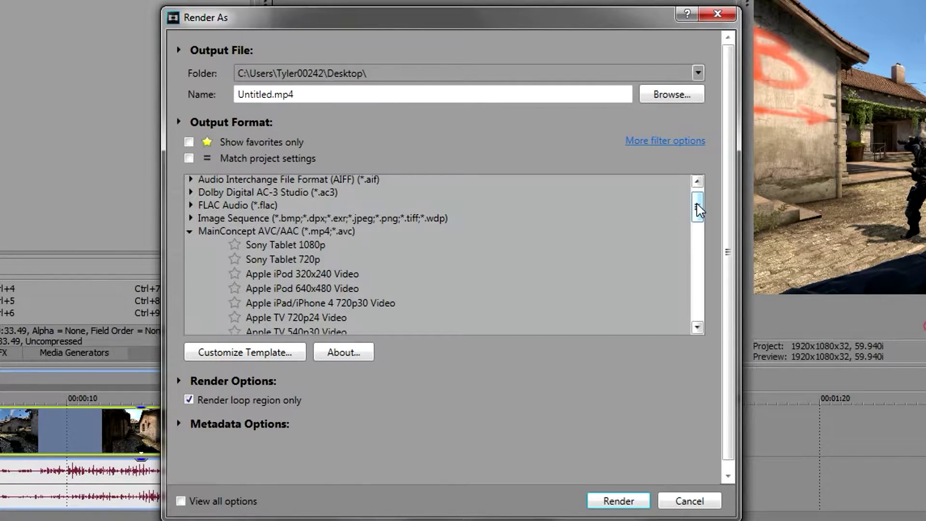
pyautogui.moveTo(697, 207); pyautogui.dragTo(693, 218)
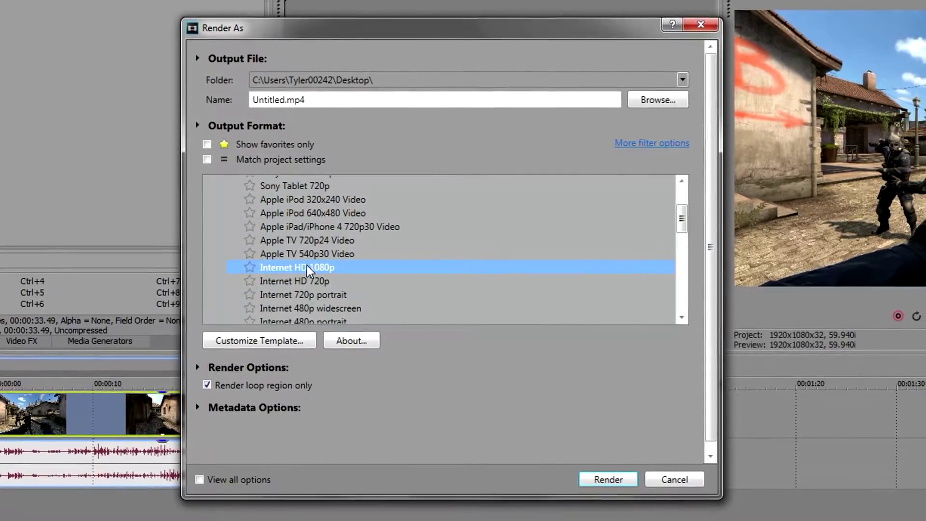
pyautogui.click(276, 340)
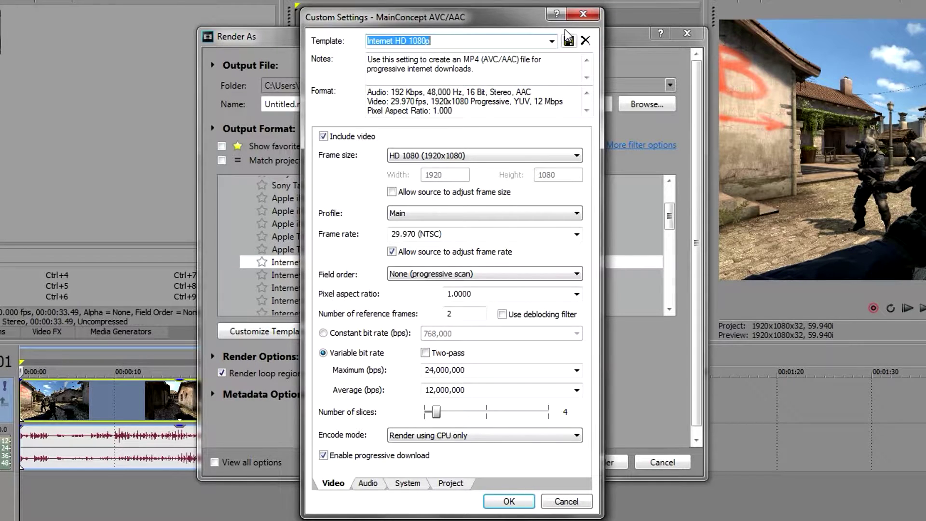
pyautogui.click(583, 14)
# Show only favorite templates and open the custom settings of Youtube good quality 60 fps 1080p.
pyautogui.click(221, 146)
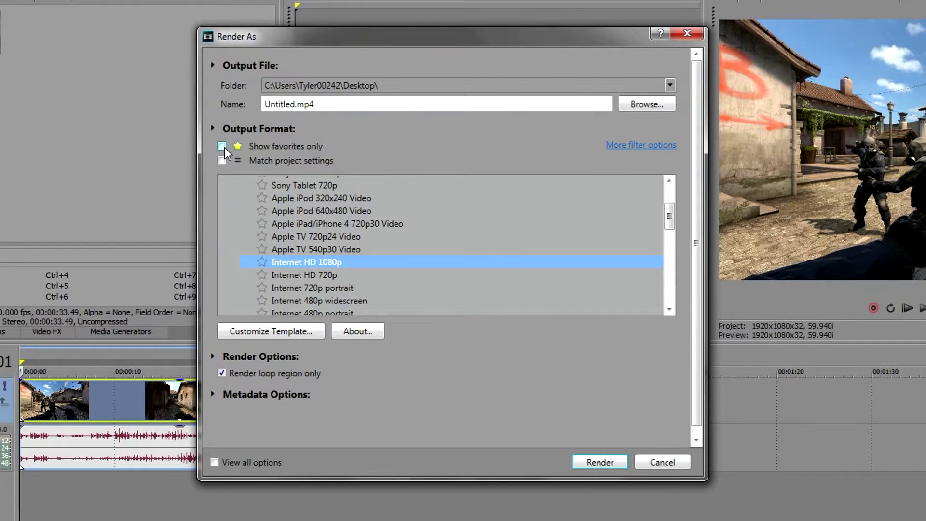
pyautogui.click(298, 220)
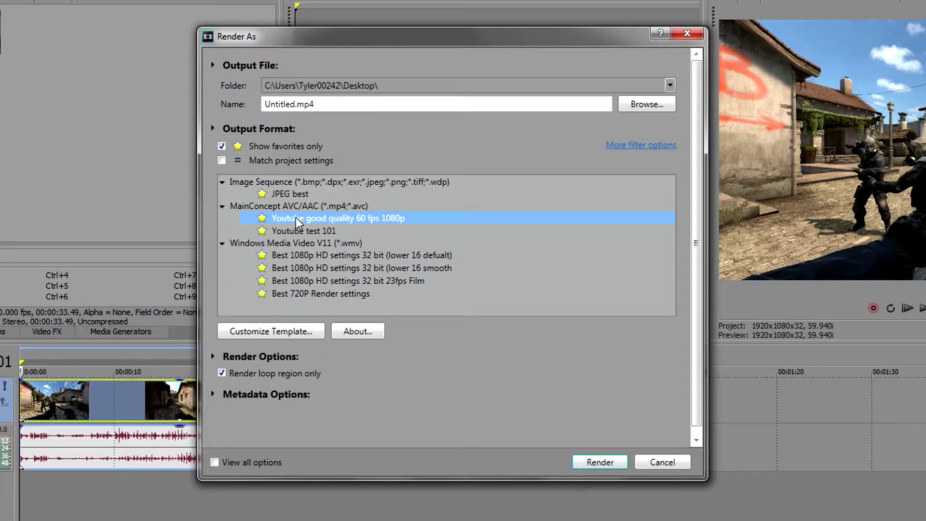
pyautogui.click(284, 335)
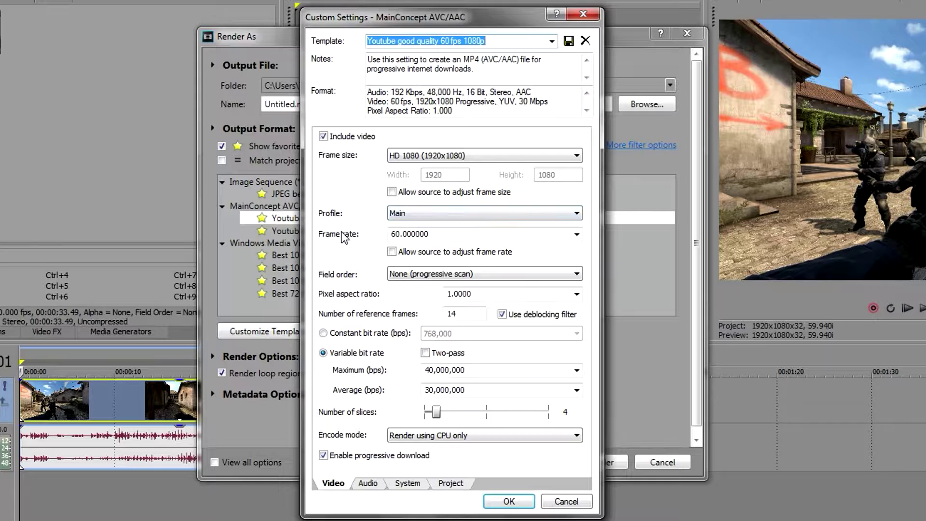
# Review the template's frame rate choices and set the encode mode to Render using CPU only.
pyautogui.click(576, 234)
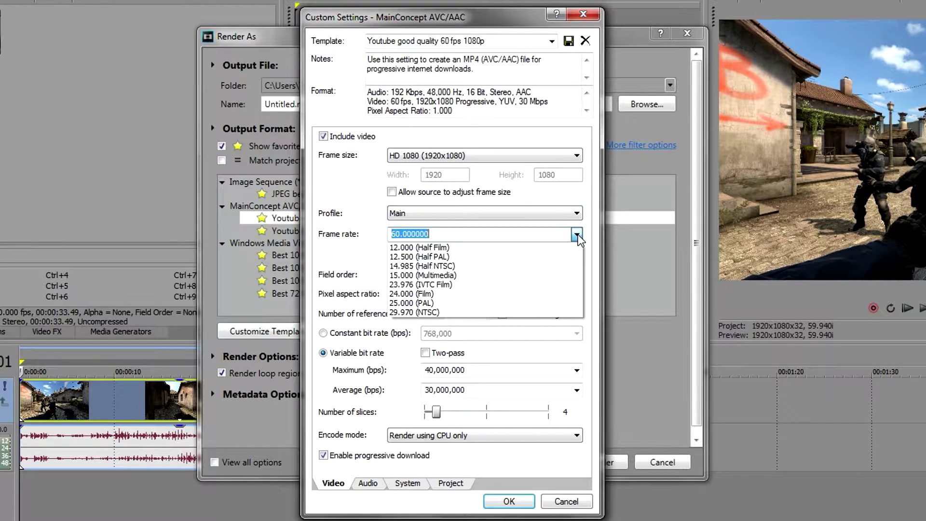
pyautogui.click(577, 235)
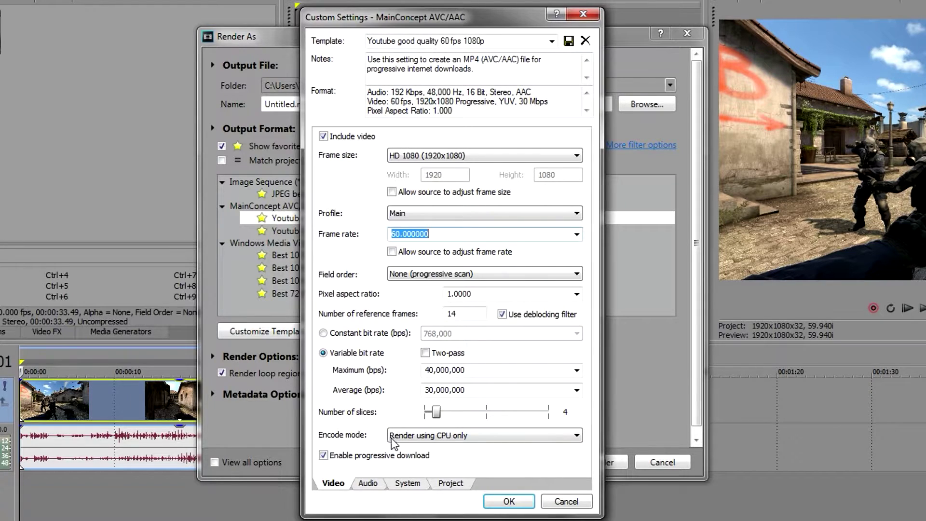
pyautogui.click(427, 436)
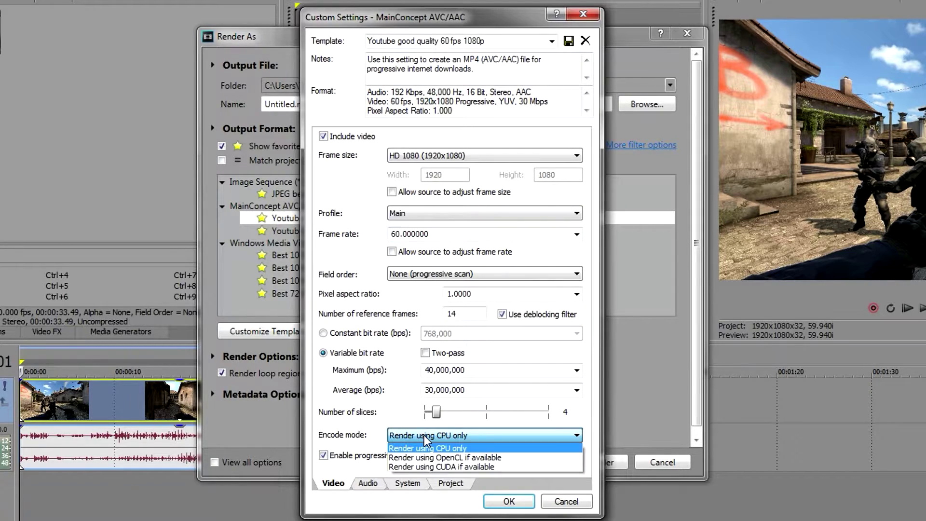
pyautogui.click(426, 448)
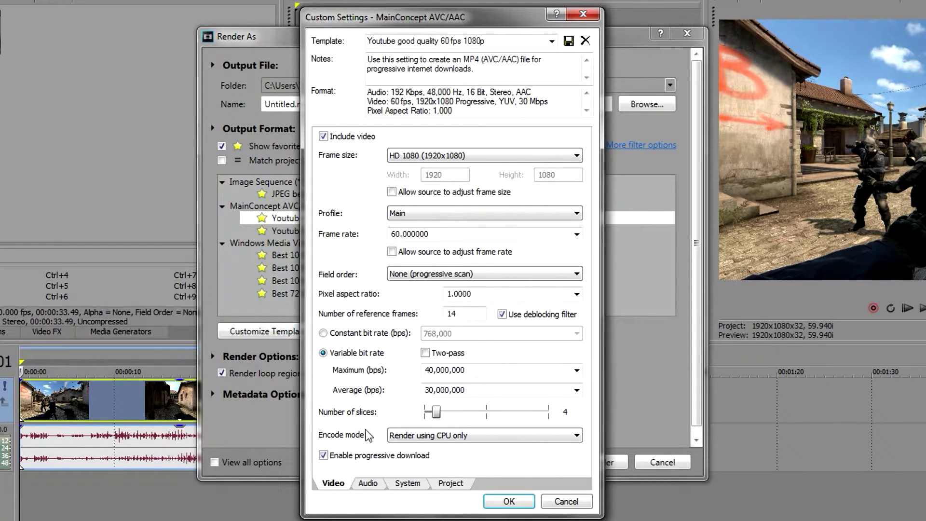
# Set the template's audio sample rate to 48,000 Hz.
pyautogui.click(368, 483)
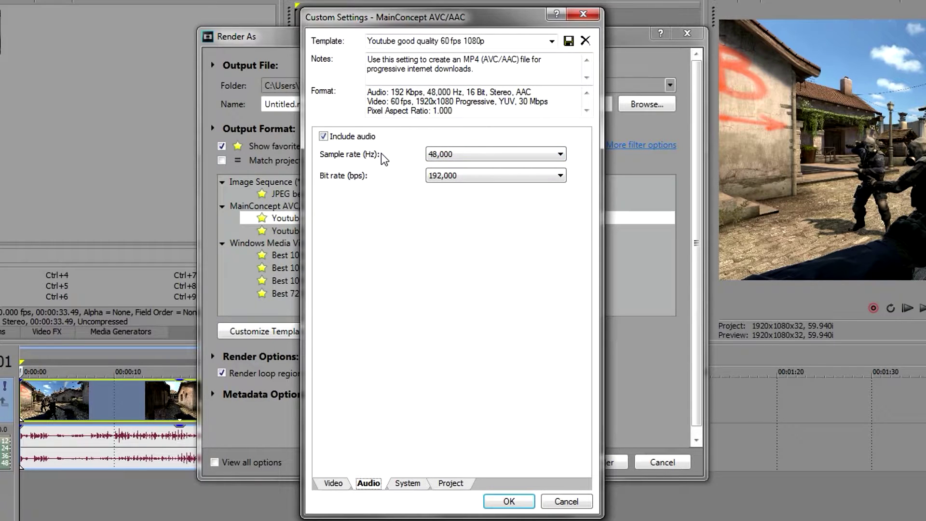
pyautogui.click(458, 154)
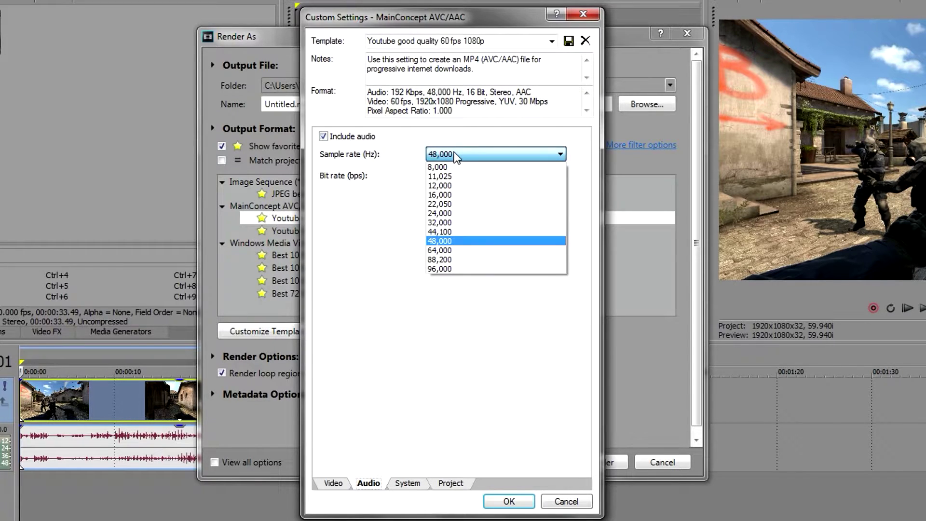
pyautogui.click(443, 236)
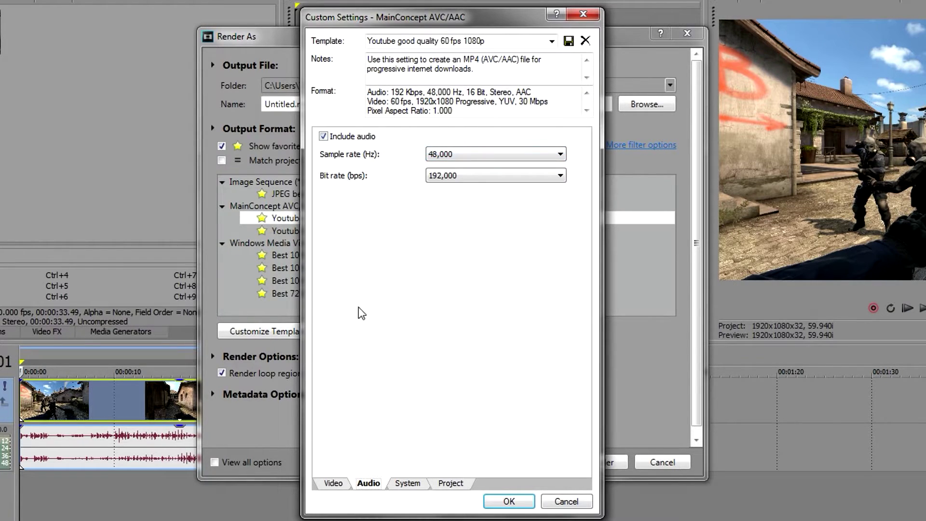
# Review the template's system settings and its video rendering quality options, keeping Best.
pyautogui.click(406, 483)
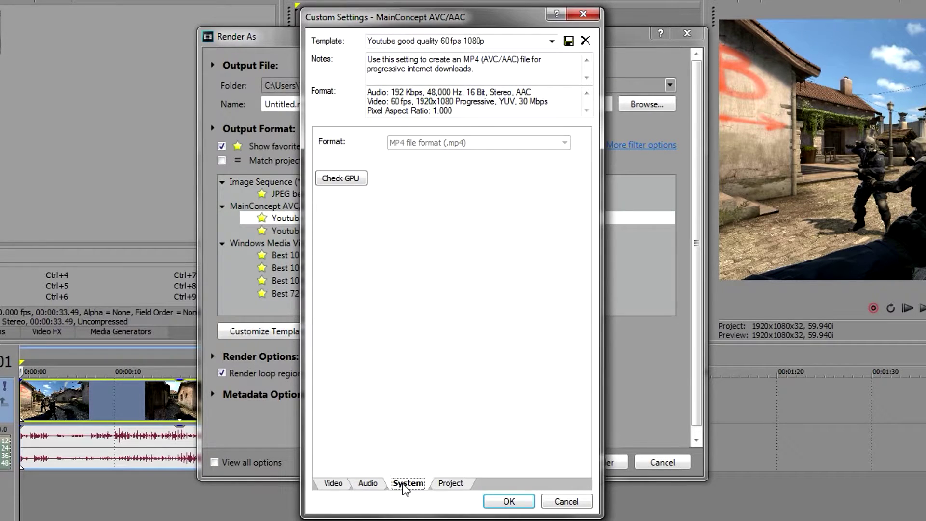
pyautogui.click(458, 483)
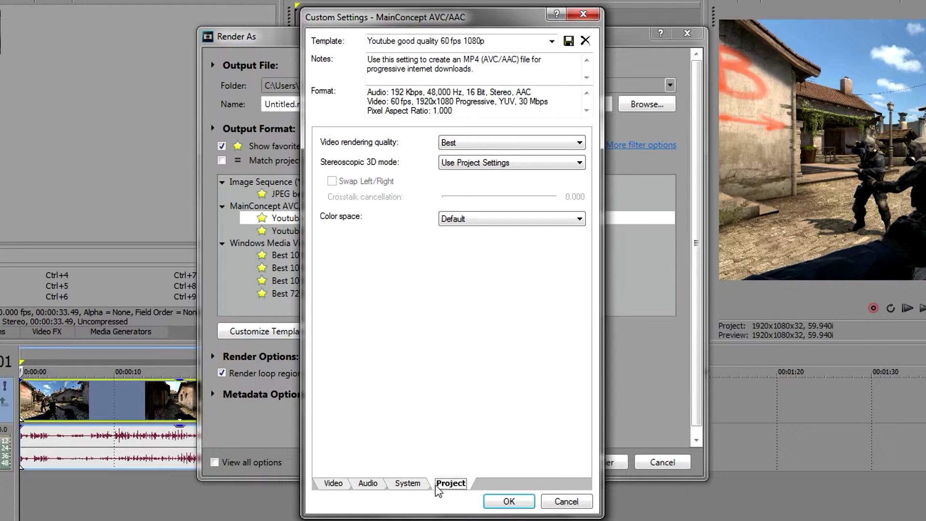
pyautogui.click(454, 145)
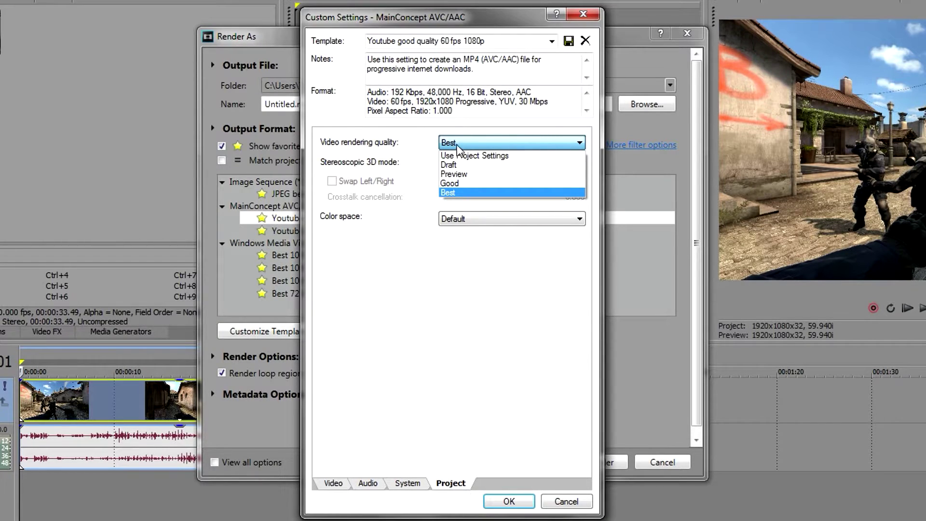
pyautogui.click(453, 145)
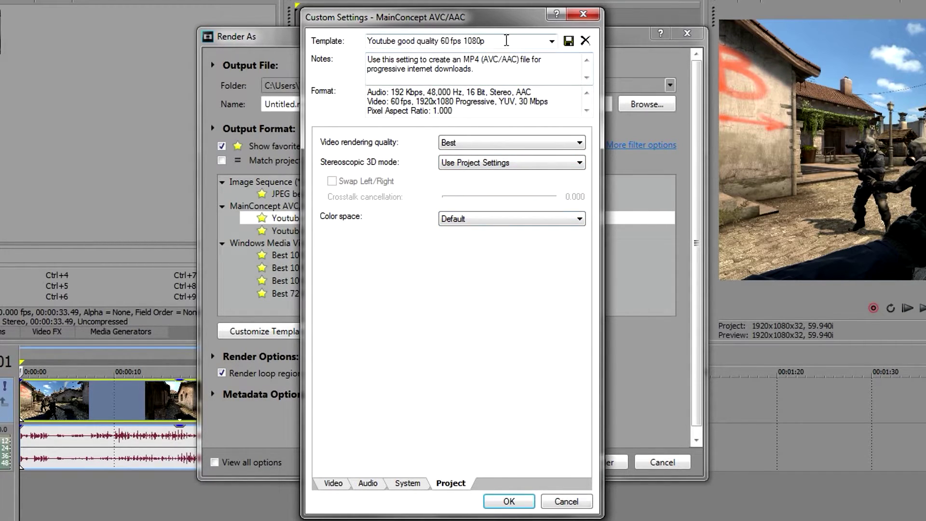
# Save the customized MainConcept AVC/AAC settings as a new template named TEST 1001 and accept the custom settings.
pyautogui.click(510, 40)
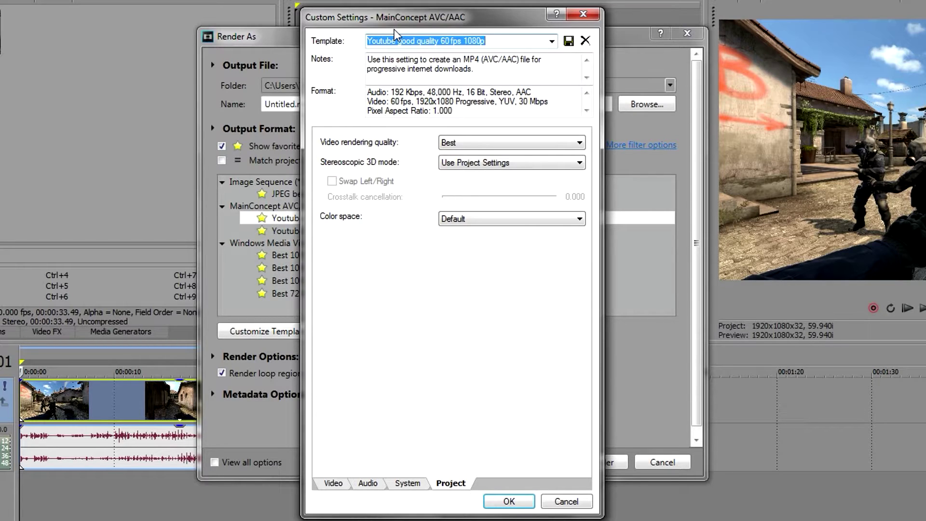
pyautogui.press('BackSpace')
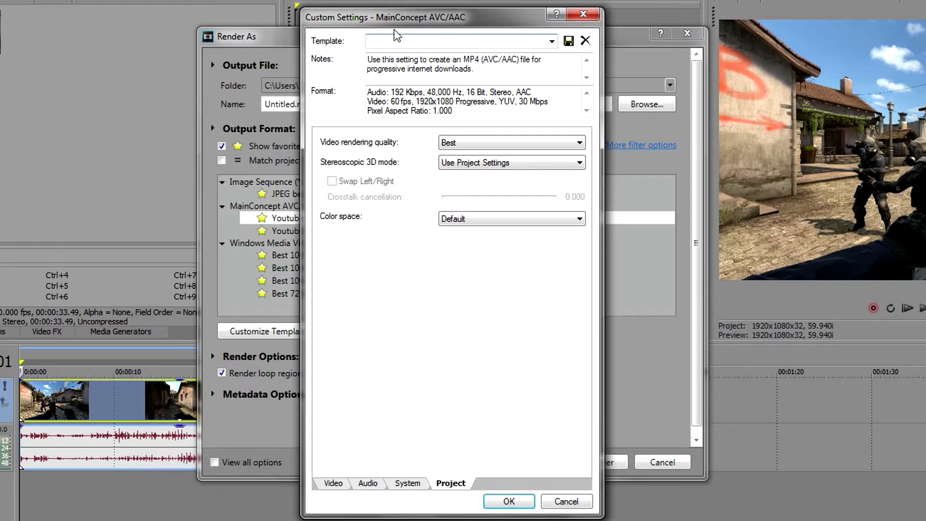
pyautogui.write('TEST 1001')
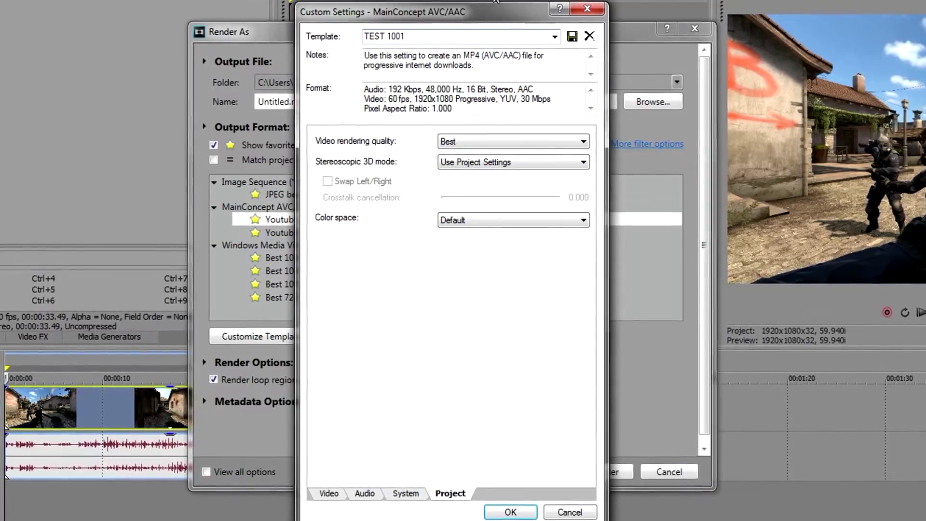
pyautogui.click(572, 36)
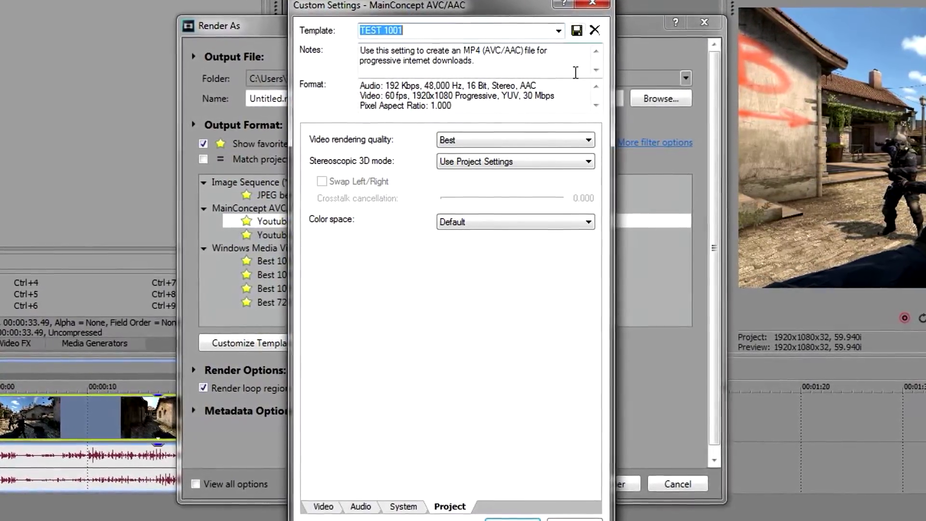
pyautogui.click(512, 519)
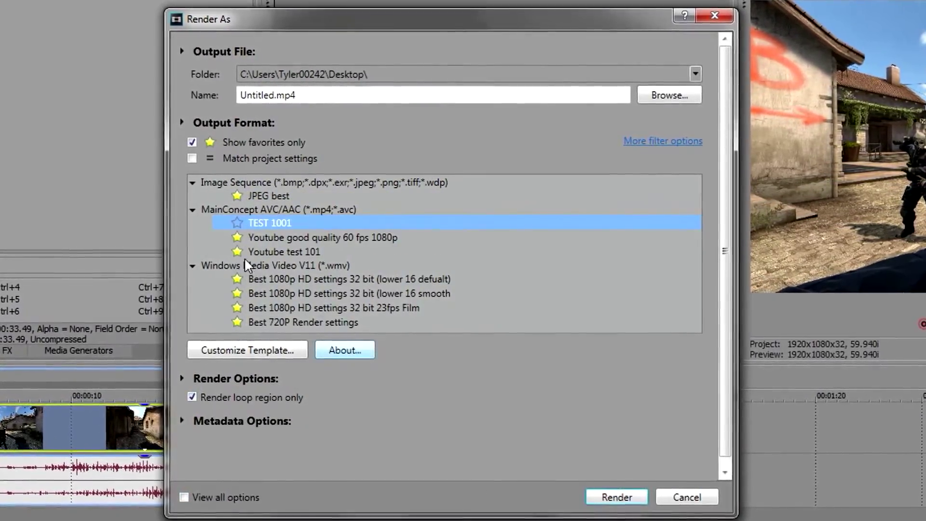
# Mark the TEST 1001 template as a favorite, and look through all output formats before restricting the list to favorites again.
pyautogui.click(237, 222)
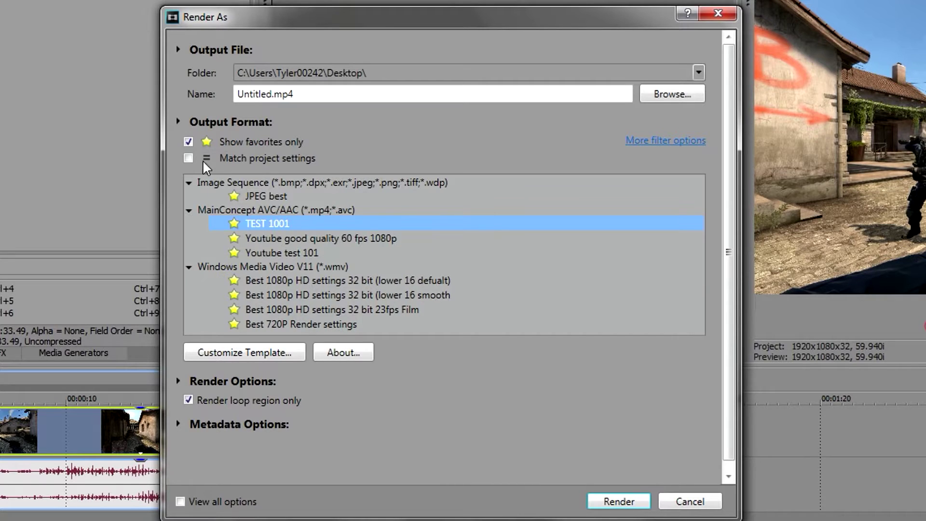
pyautogui.click(188, 142)
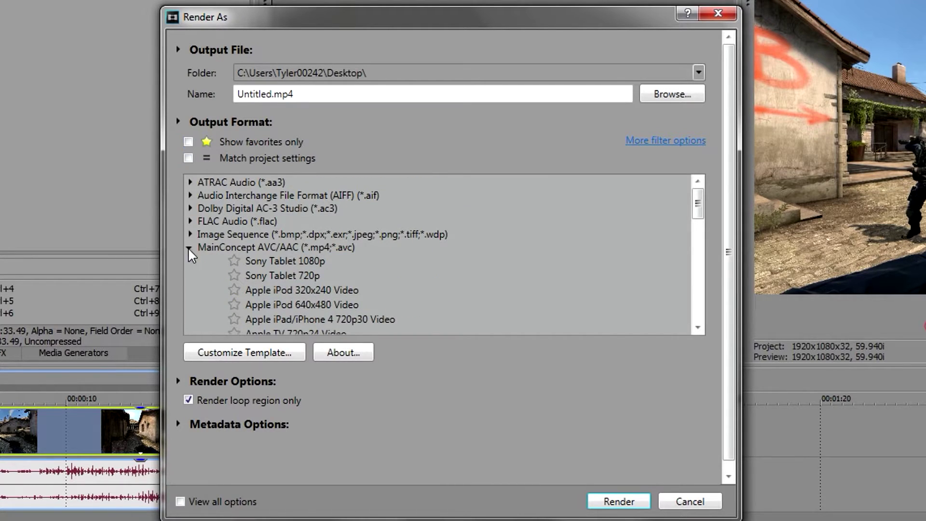
pyautogui.scroll(-1, 341, 254)
pyautogui.moveTo(701, 187)
pyautogui.mouseDown()
pyautogui.moveTo(697, 280)
pyautogui.moveTo(698, 193)
pyautogui.mouseUp()
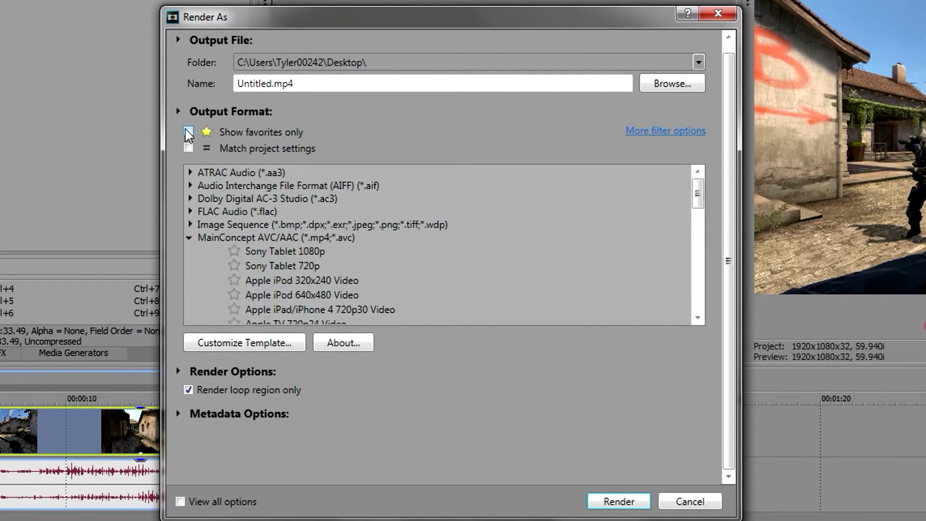
pyautogui.click(188, 132)
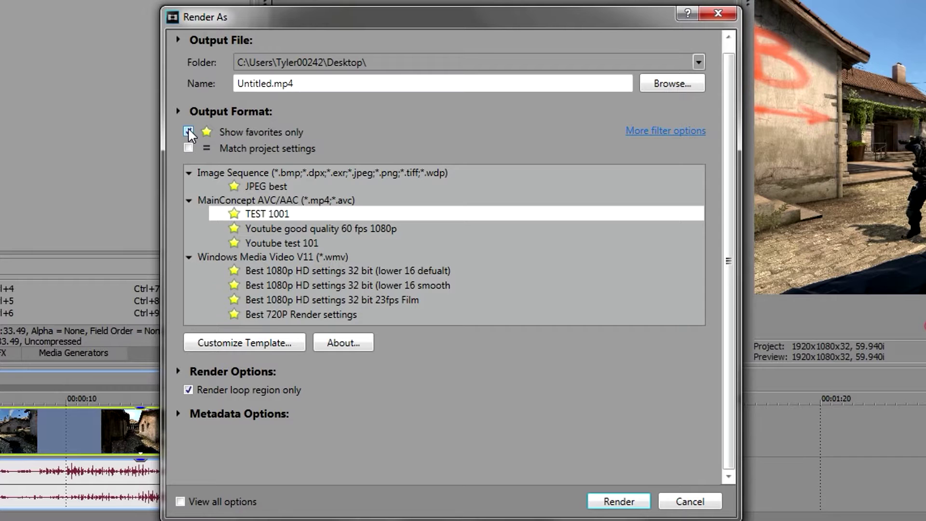
# Try to render with the TEST 1001 template, decline overwriting Untitled.mp4, and leave the render settings.
pyautogui.click(268, 215)
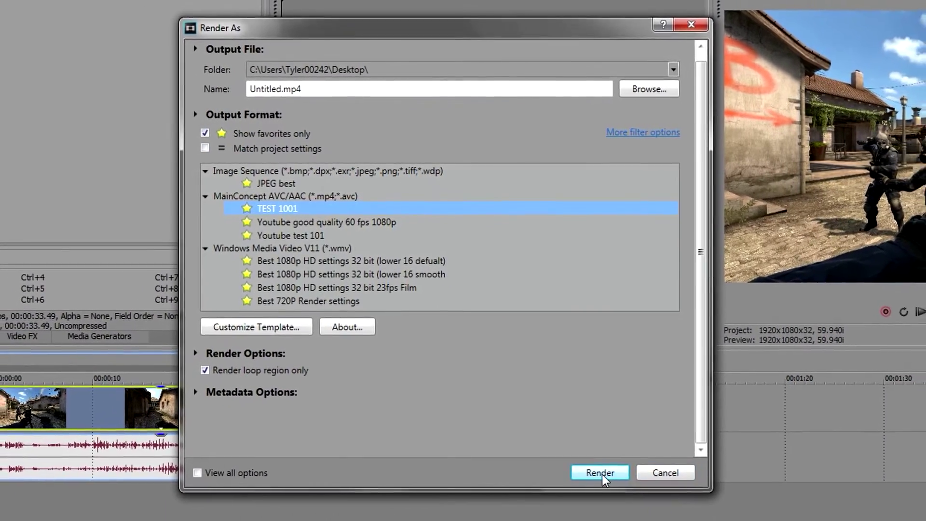
pyautogui.click(635, 489)
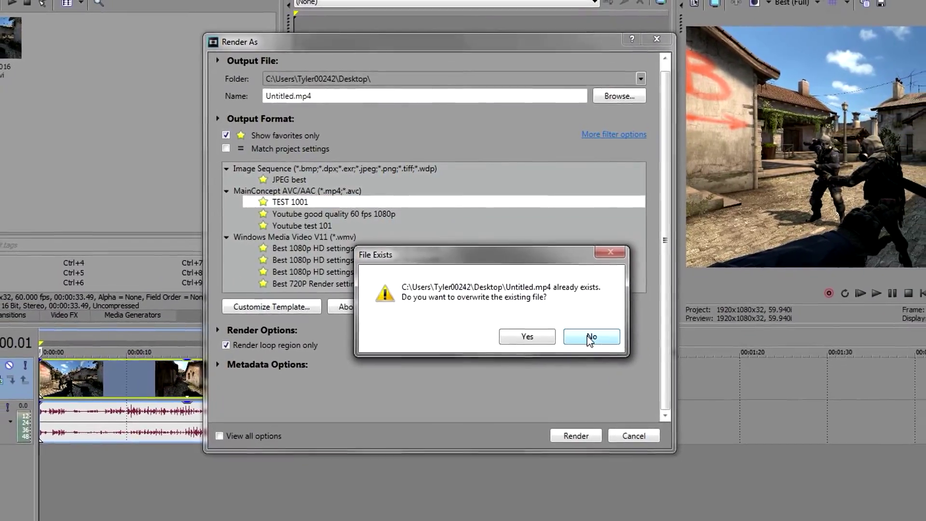
pyautogui.click(592, 336)
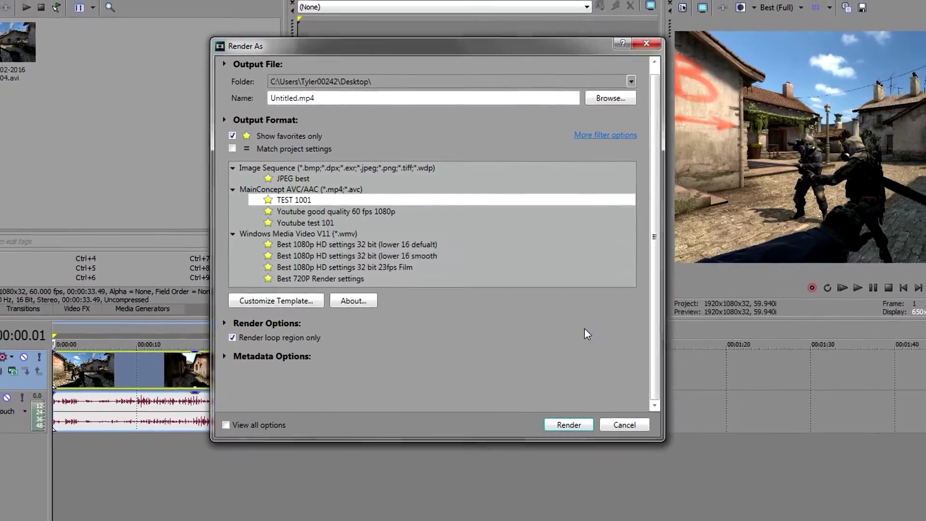
pyautogui.click(633, 436)
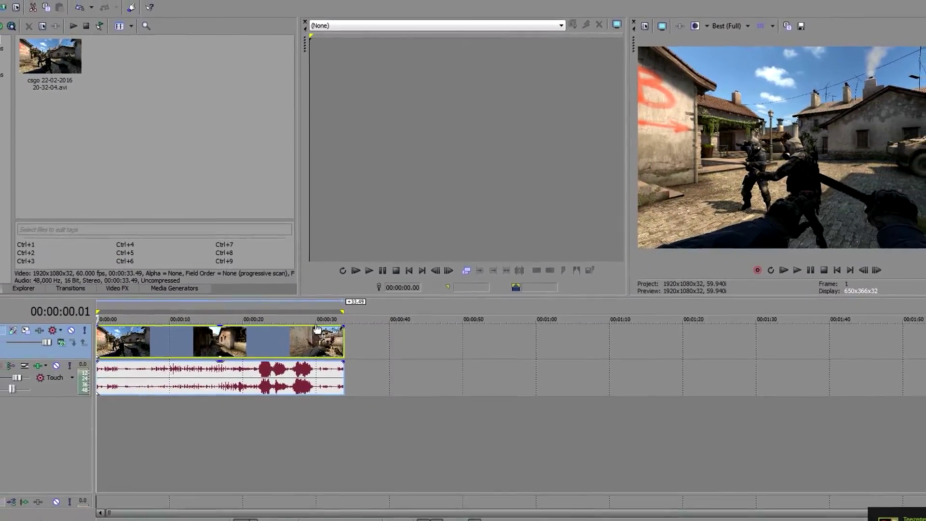